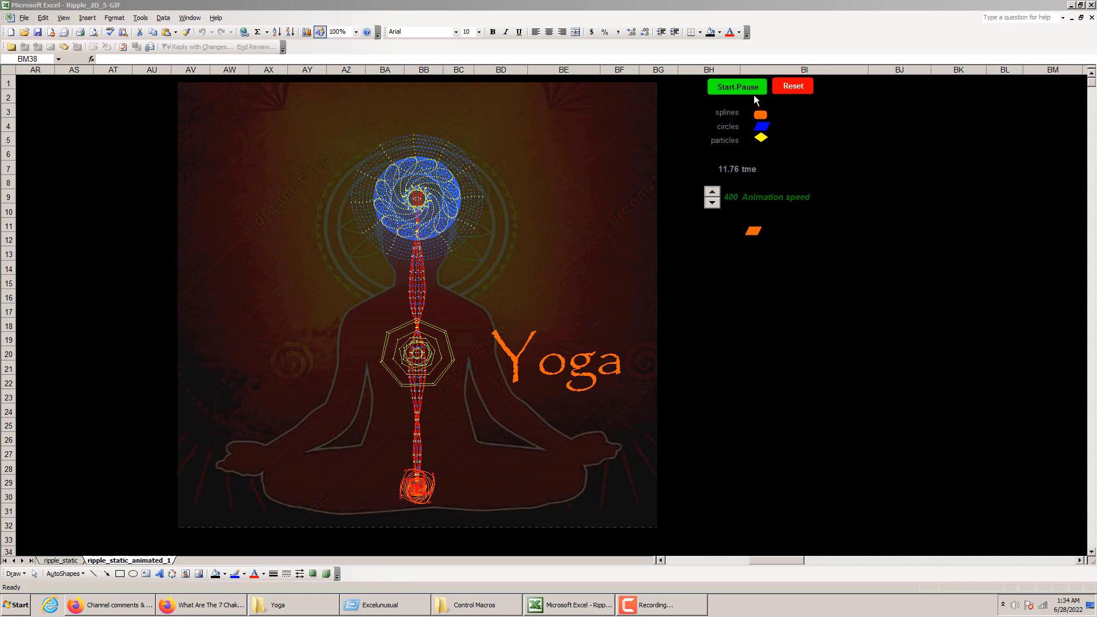
Step: Reset the Kundalini animation so the time counter reads 0 and the spiral and particle trails clear
click(797, 91)
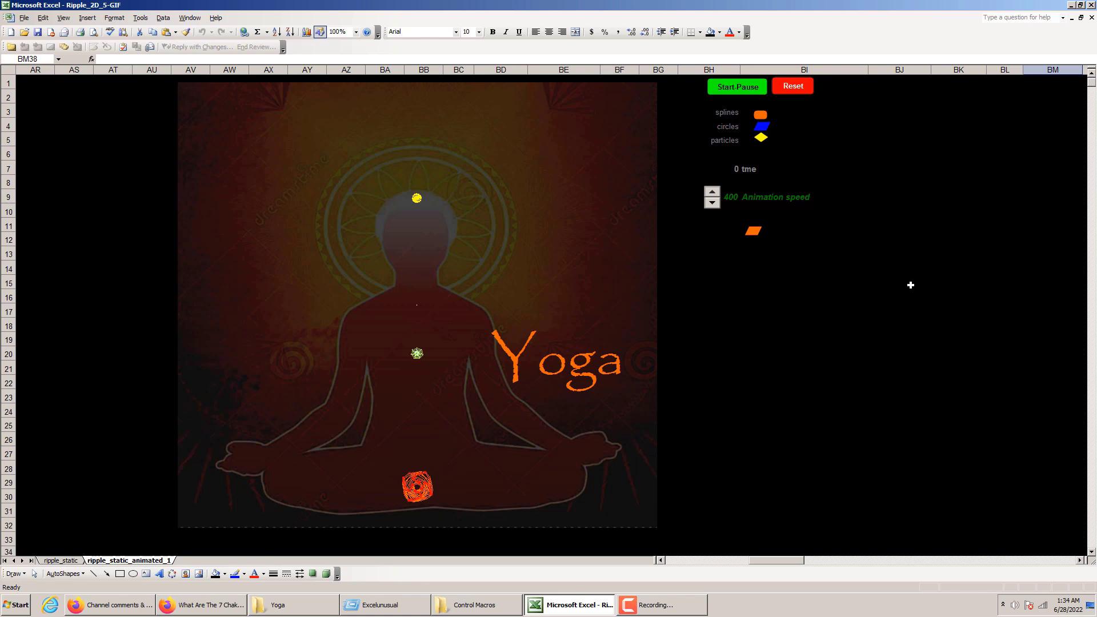
Step: Nudge the orange Yoga title right beside the meditating figure and trim its left edge
click(583, 343)
click(593, 314)
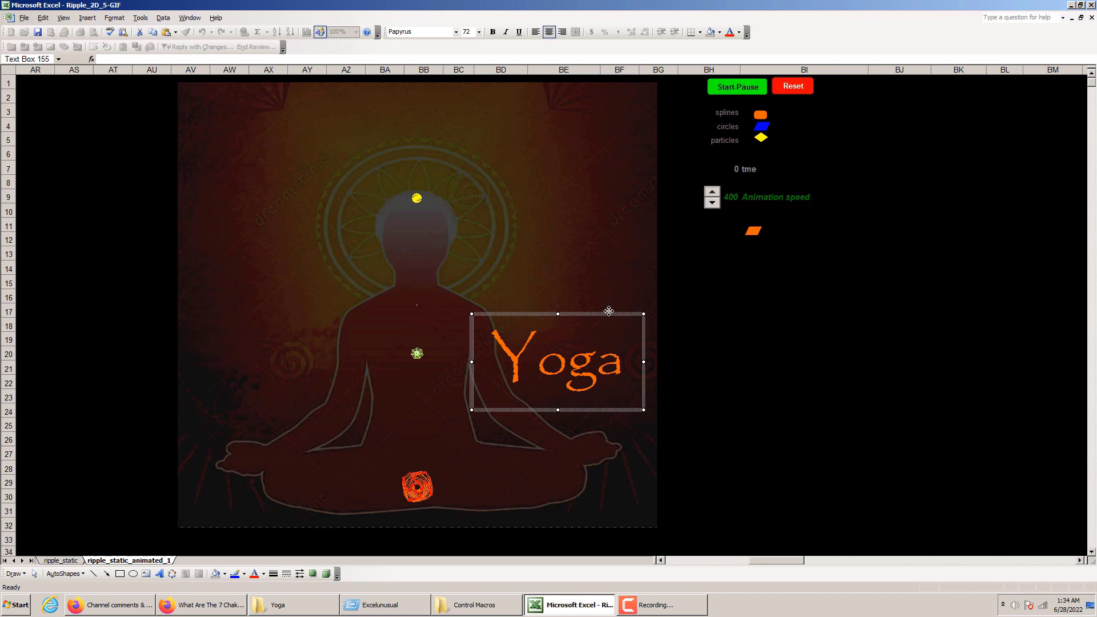
drag(593, 314, 613, 312)
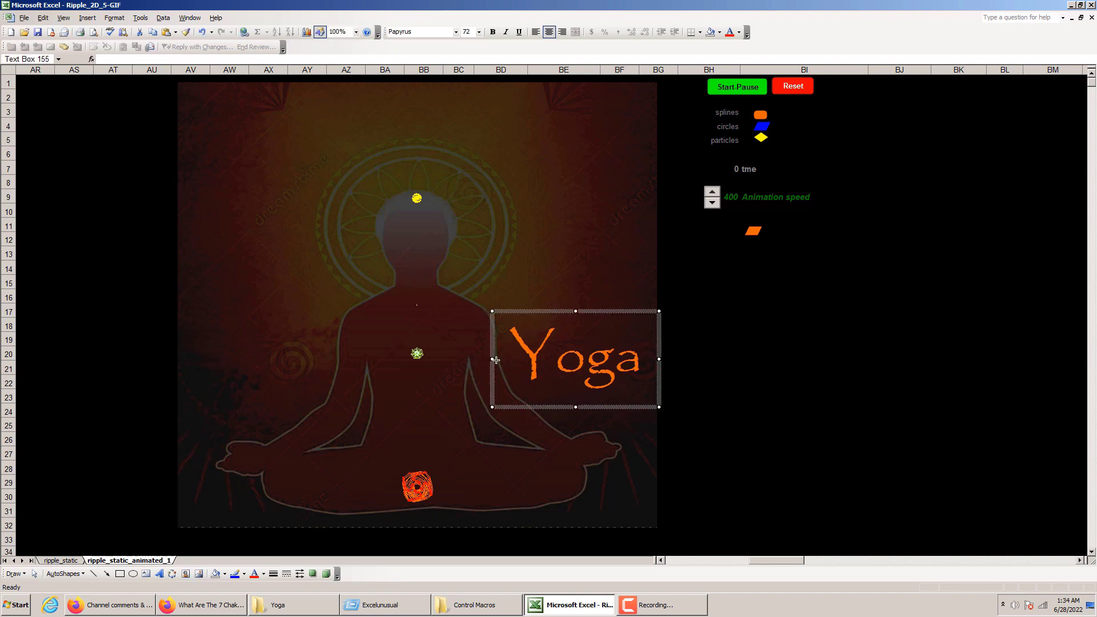
drag(493, 360, 500, 361)
click(717, 363)
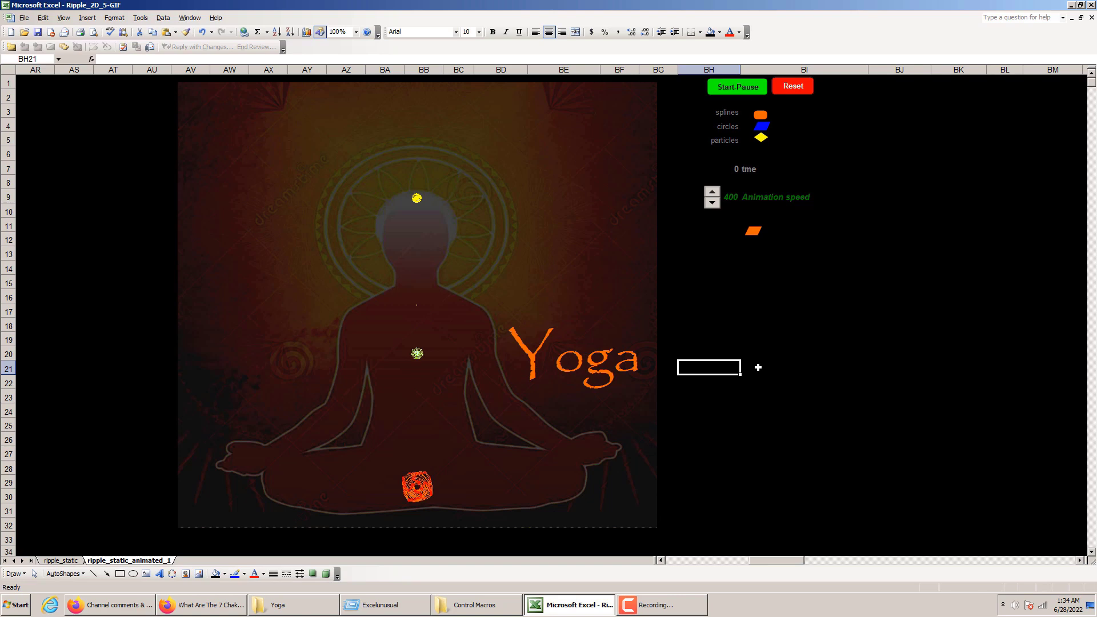
Step: Bring Firefox forward and scroll up to the top of the 7 Chakras article
click(190, 609)
scroll(485, 203, up, 2)
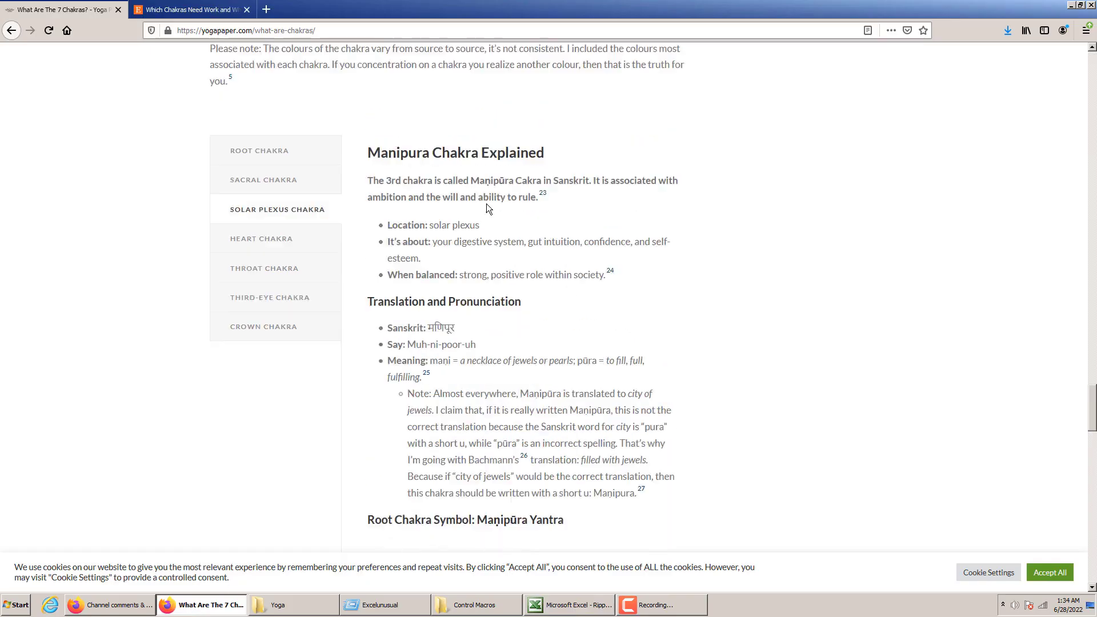
scroll(486, 204, up, 7)
scroll(486, 201, up, 7)
scroll(486, 201, up, 7)
scroll(486, 201, up, 7)
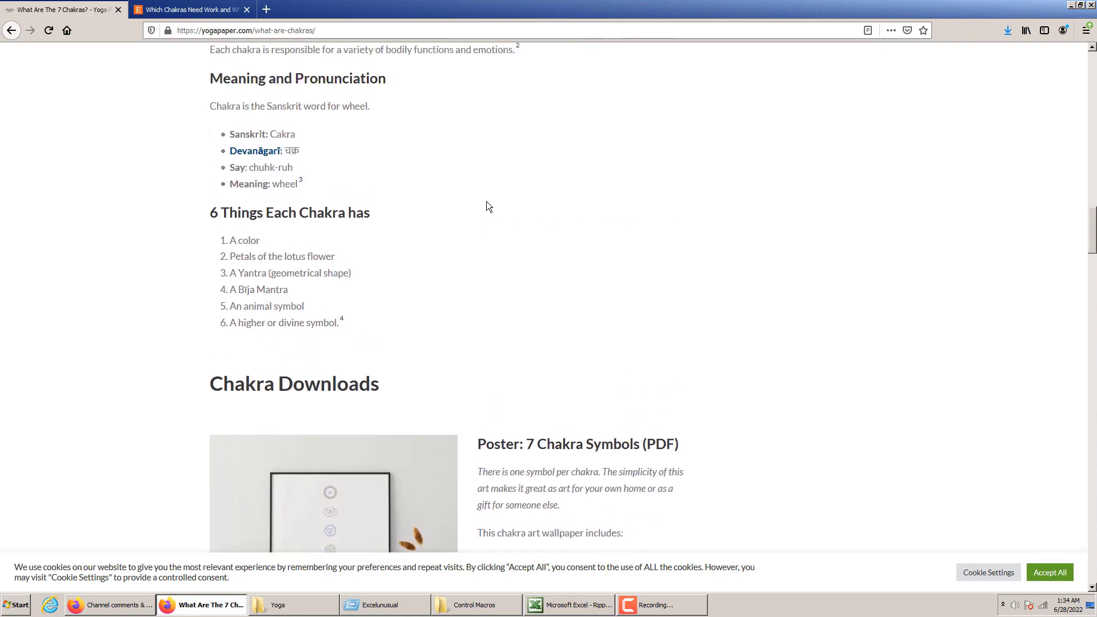
scroll(485, 201, up, 7)
scroll(486, 201, up, 7)
scroll(487, 205, up, 5)
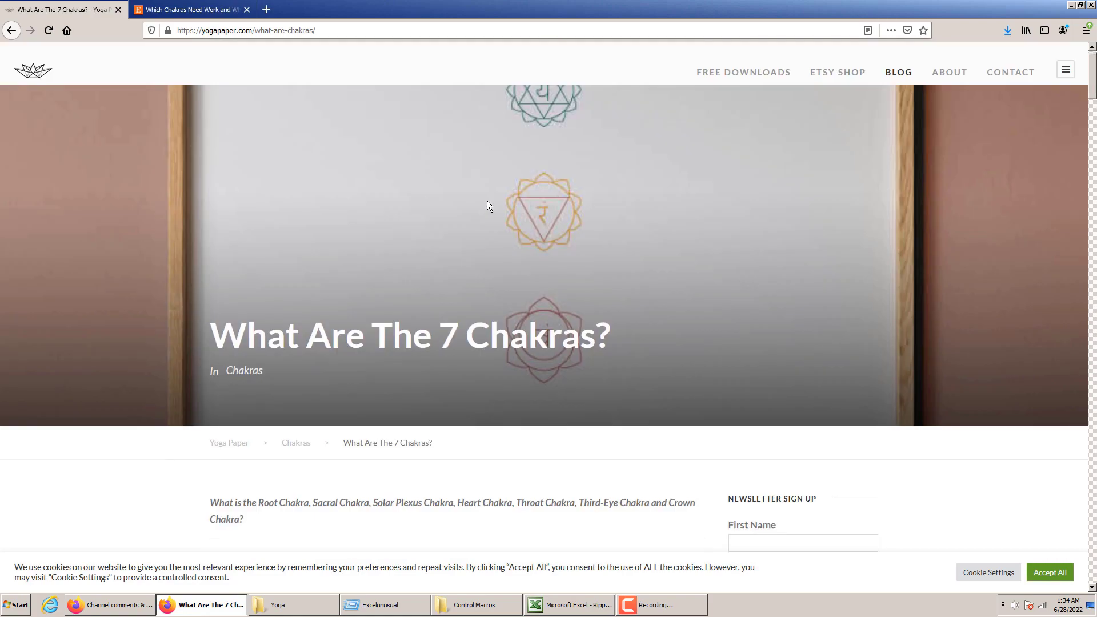
Step: Scroll down through the chakra article, then switch to the Etsy chakra chart listing
scroll(487, 206, down, 6)
scroll(489, 205, down, 10)
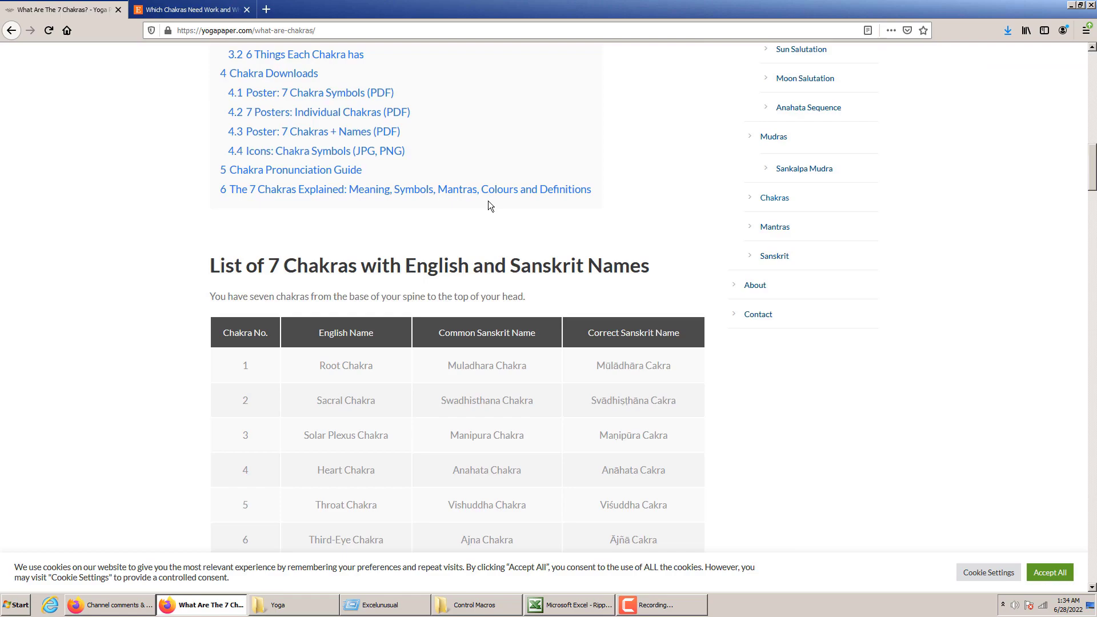
scroll(489, 206, down, 7)
scroll(488, 200, down, 7)
scroll(488, 201, down, 6)
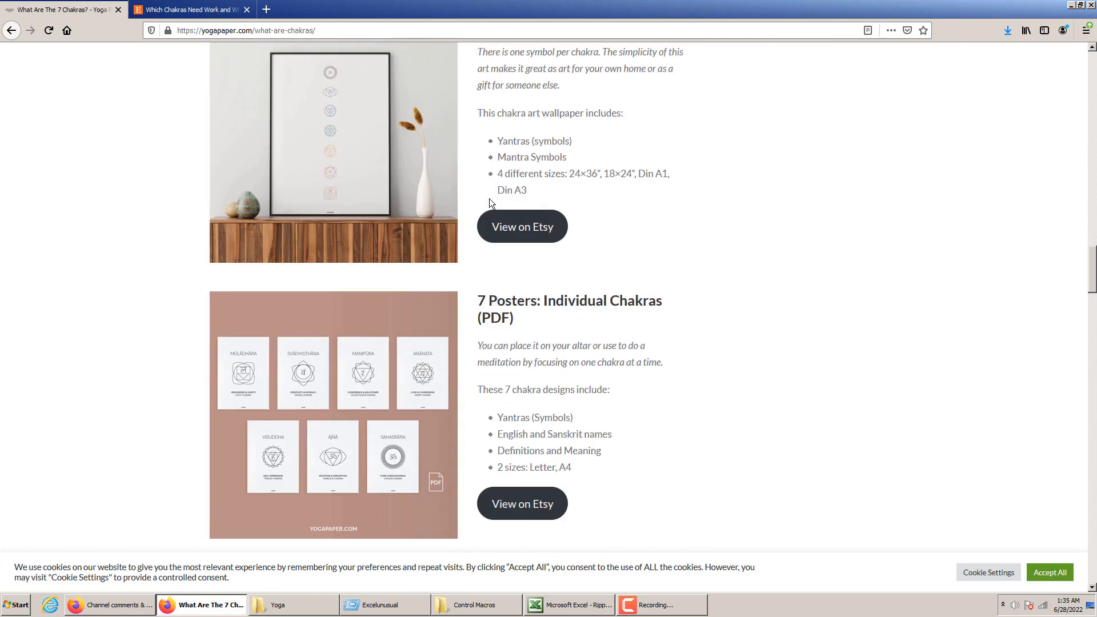
scroll(489, 197, down, 6)
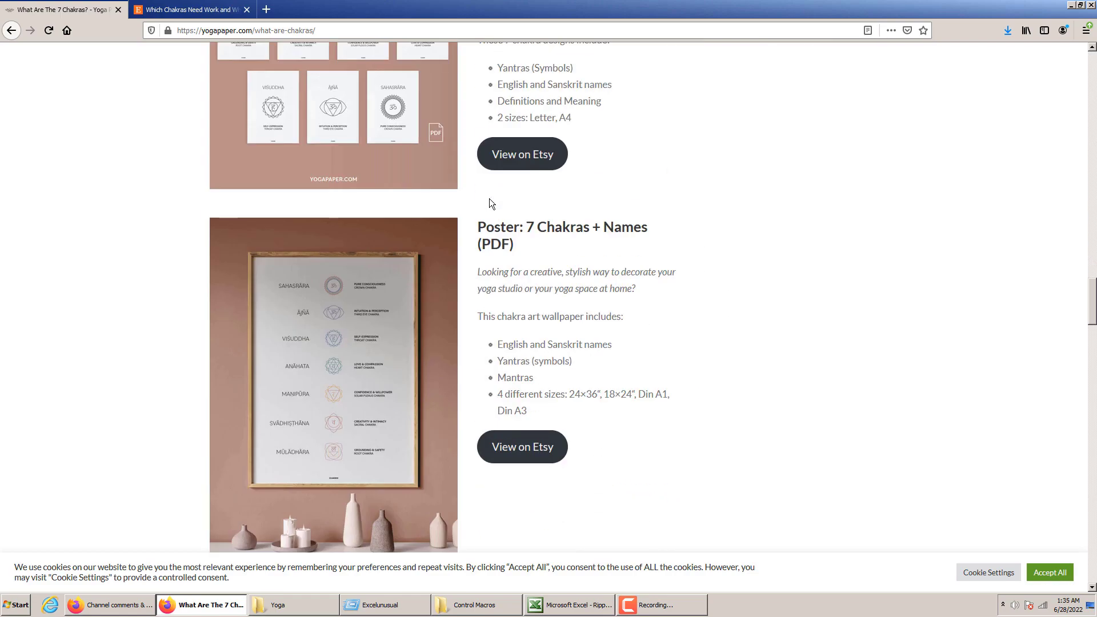
scroll(489, 197, down, 10)
scroll(489, 198, down, 4)
scroll(489, 198, down, 5)
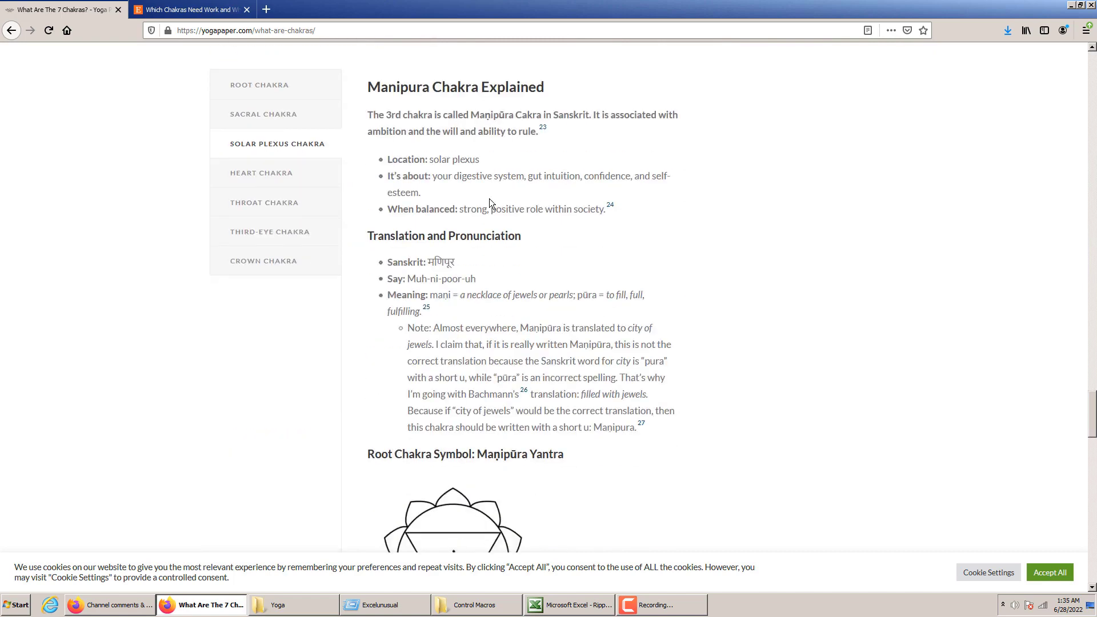
scroll(489, 198, down, 7)
key(ctrl+Tab)
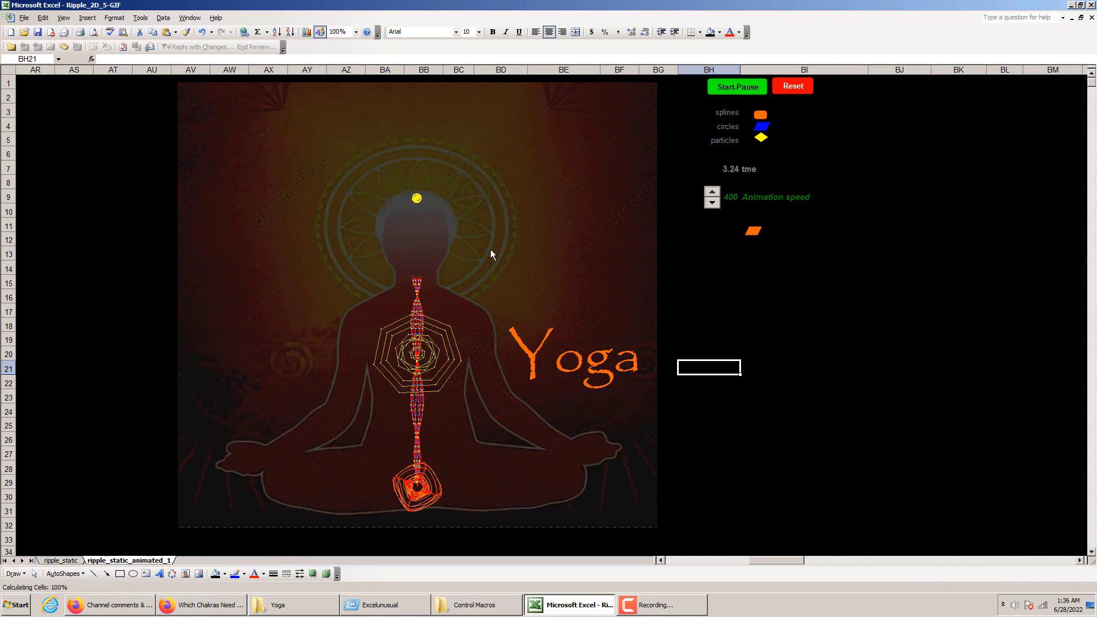
Step: Restart the Kundalini animation from 0 and let it run until the blue crown chakra pulses
click(793, 87)
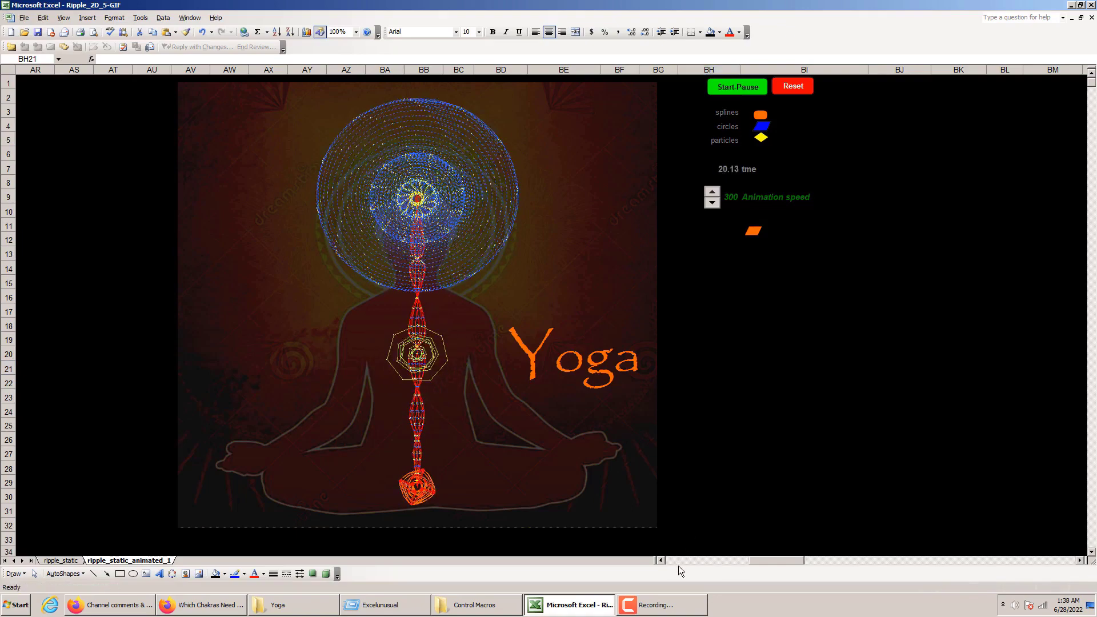
Step: Pan across the sheet and scroll down into the per-slice rotation calculation tables
click(678, 566)
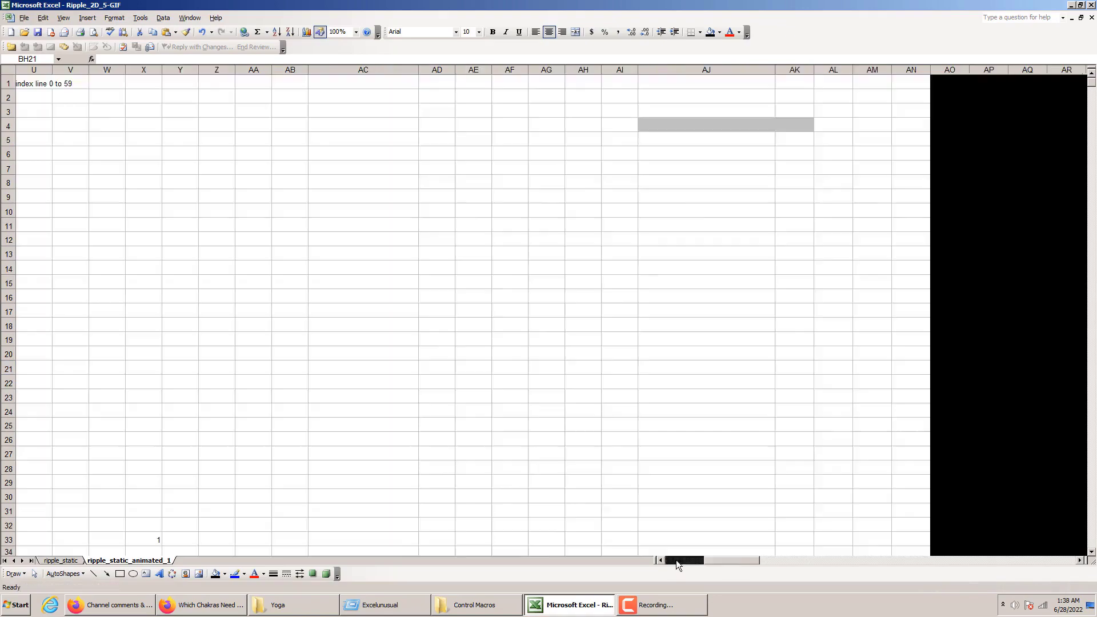
drag(676, 564, 714, 561)
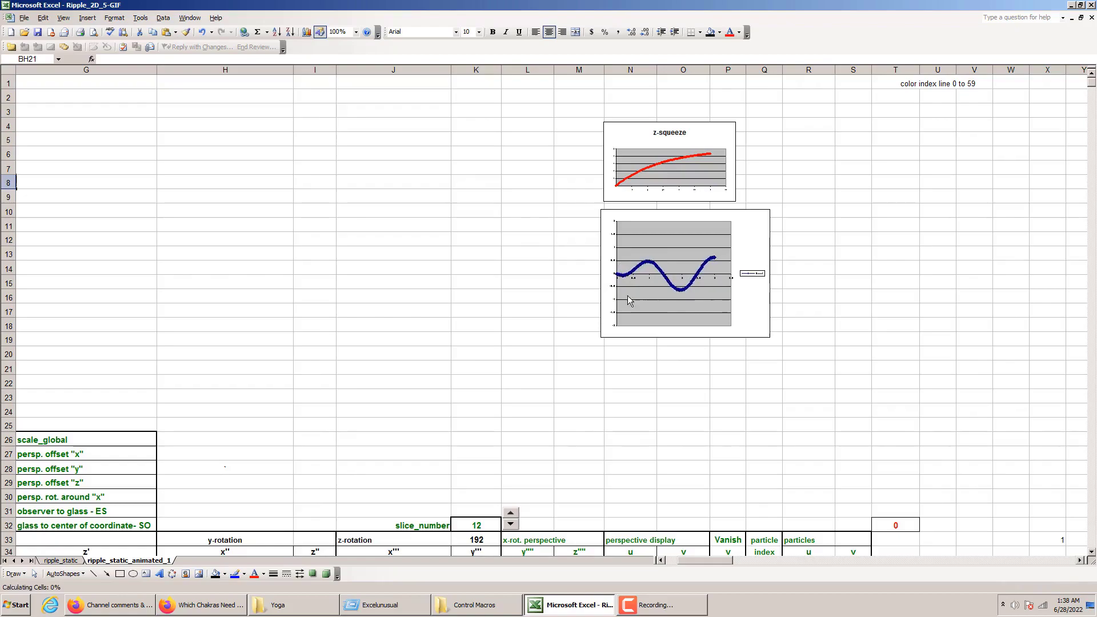
scroll(572, 255, down, 5)
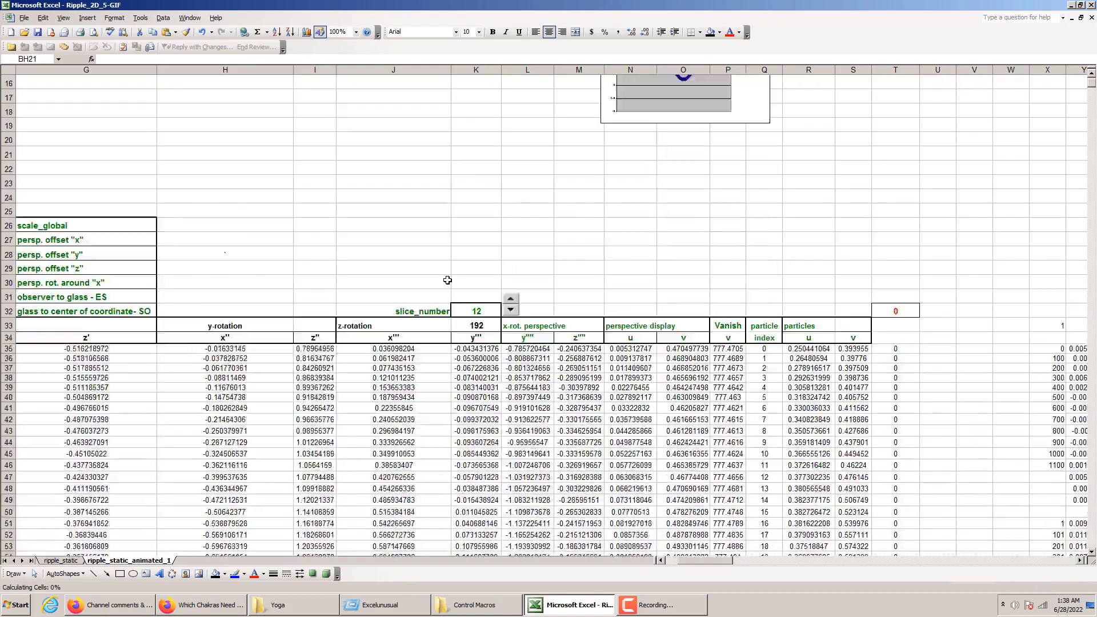
scroll(514, 280, down, 6)
scroll(514, 280, down, 3)
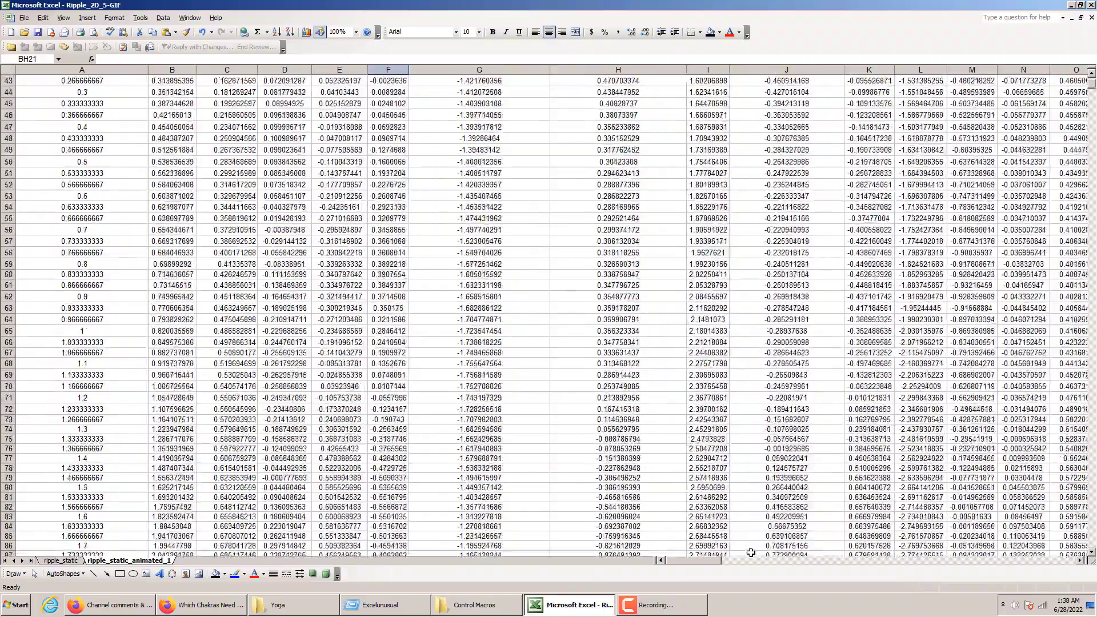
drag(701, 560, 722, 559)
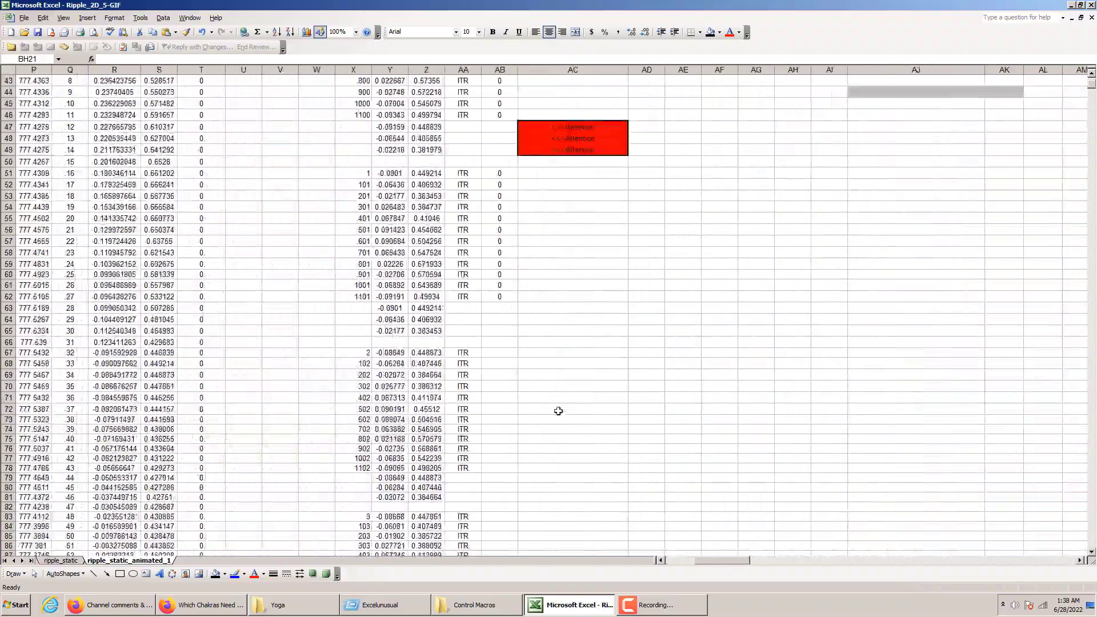
click(677, 561)
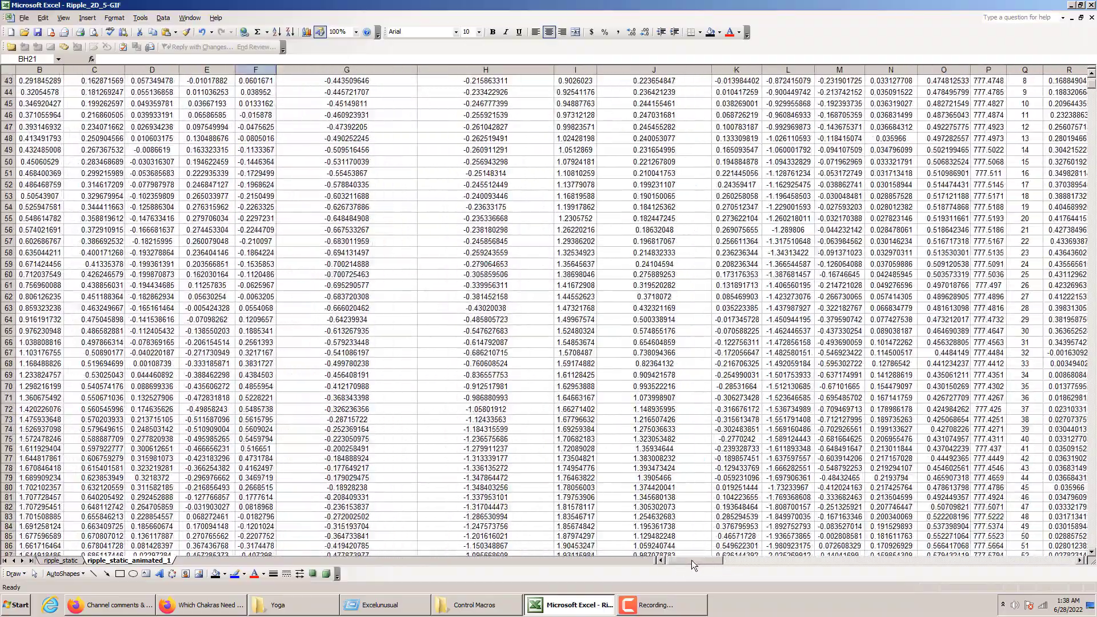
Step: Scroll through the z-rotation tables in rows 200–480, then drag back to row 1
scroll(607, 371, down, 20)
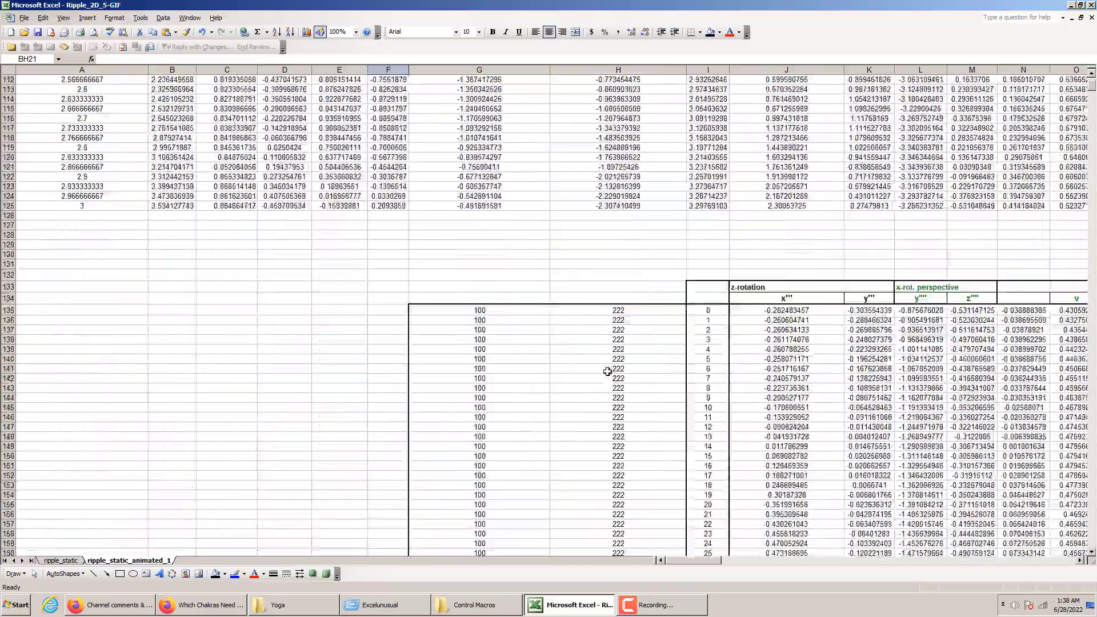
scroll(608, 371, down, 20)
scroll(614, 396, down, 14)
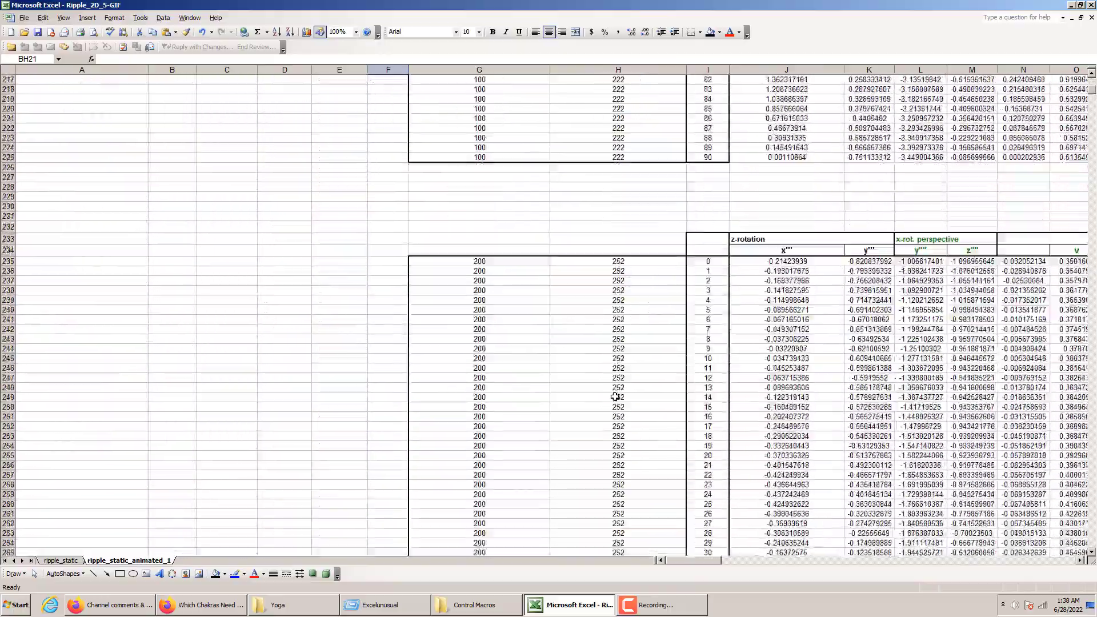
scroll(615, 397, down, 8)
scroll(614, 396, down, 7)
scroll(615, 400, down, 7)
scroll(617, 405, down, 10)
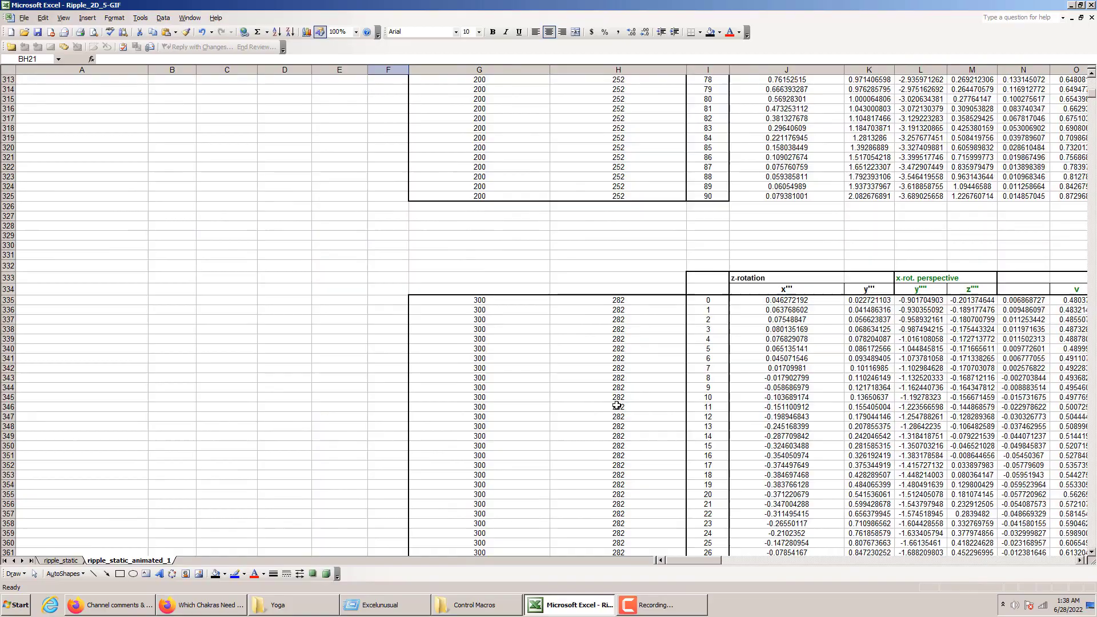
scroll(617, 405, down, 19)
scroll(616, 407, down, 15)
scroll(615, 409, down, 6)
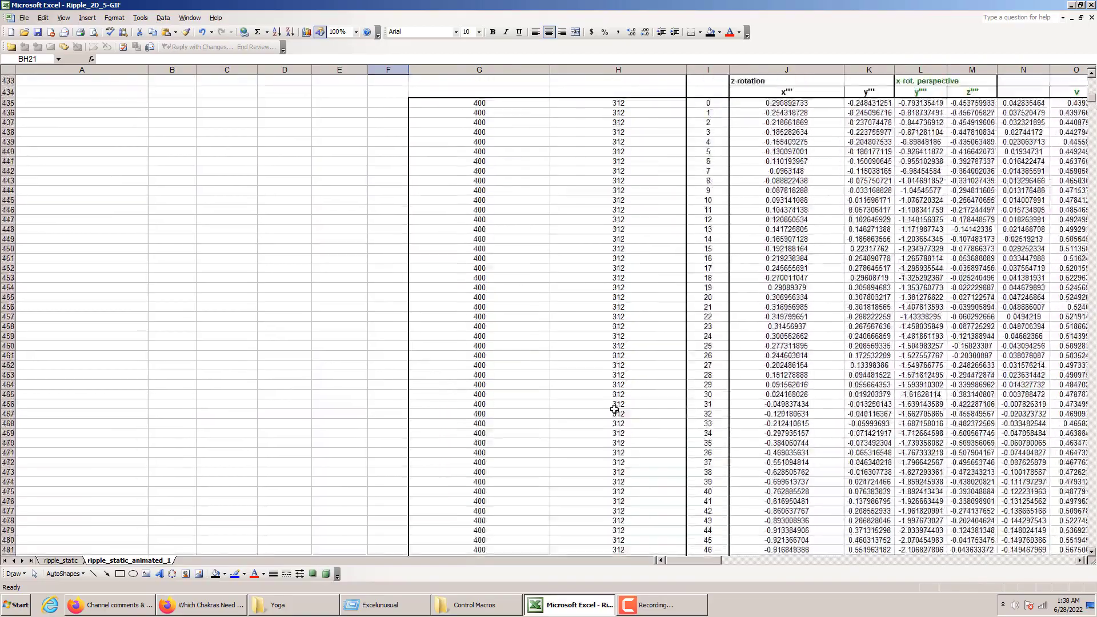
scroll(615, 409, up, 4)
scroll(612, 404, up, 11)
scroll(634, 387, up, 1)
scroll(635, 387, up, 6)
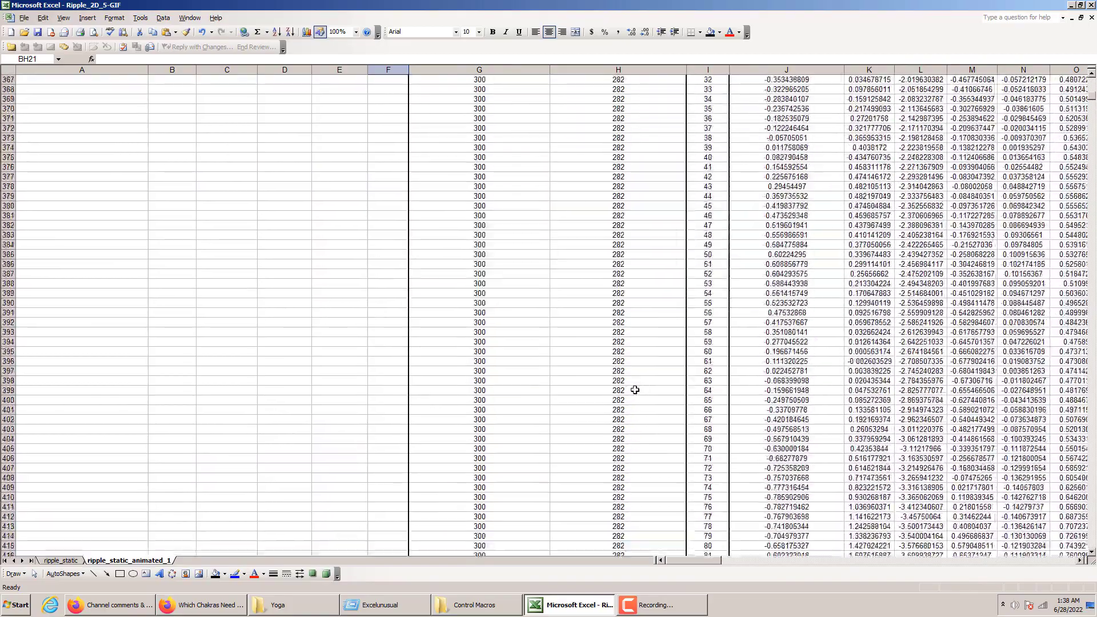
drag(1092, 96, 1092, 74)
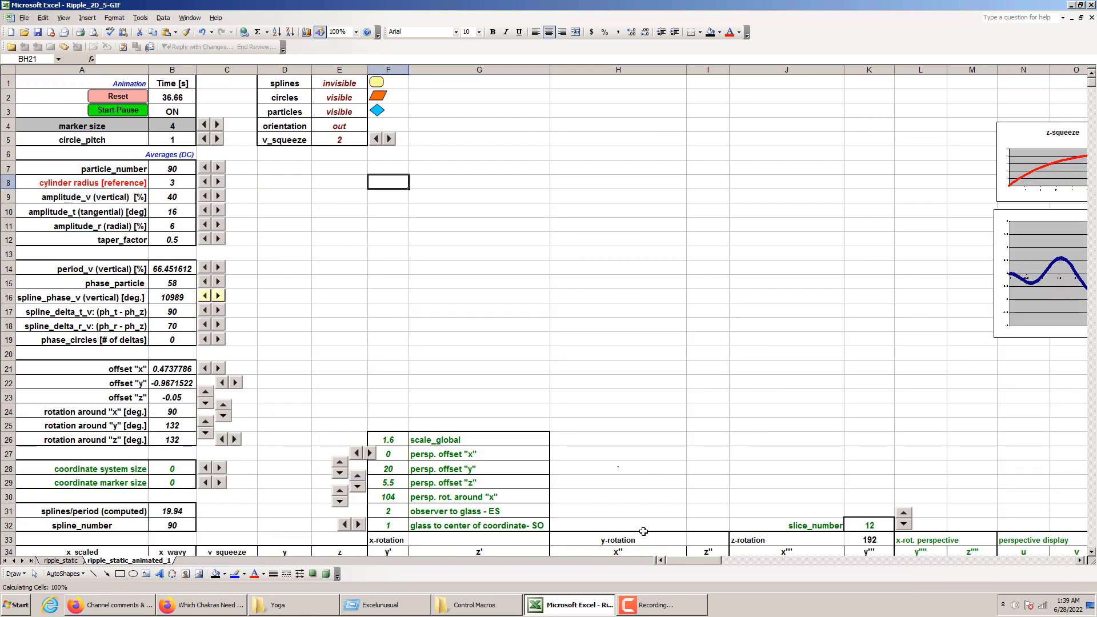
Step: Pan to columns AR–BM showing the Yoga animation and open the Driving Car workbook from Recent
click(755, 563)
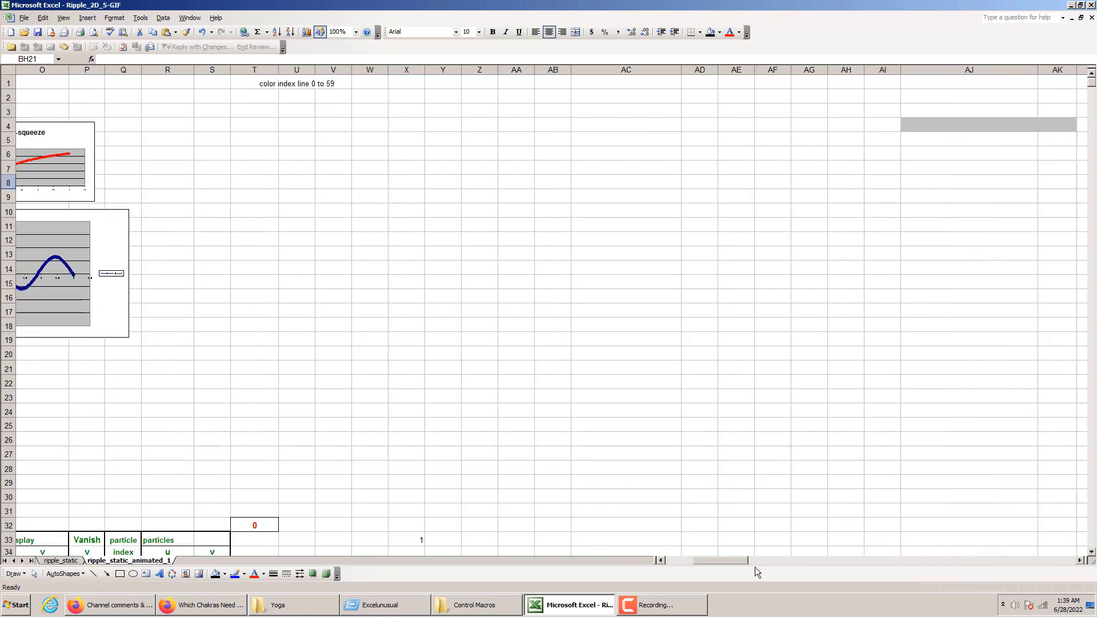
click(786, 561)
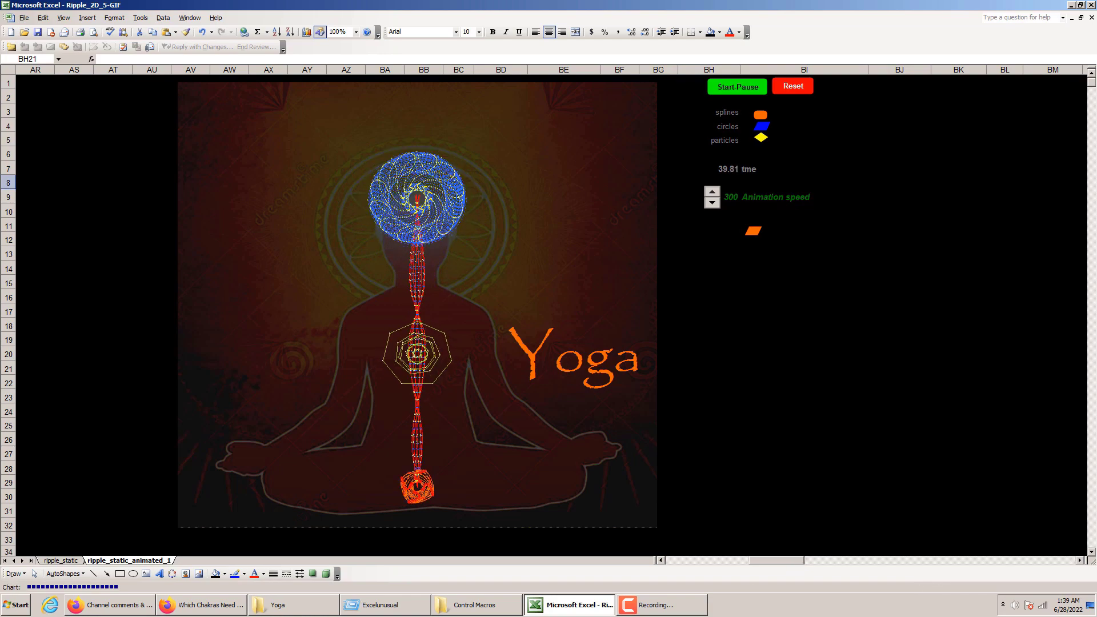
click(29, 598)
mouse_move(52, 366)
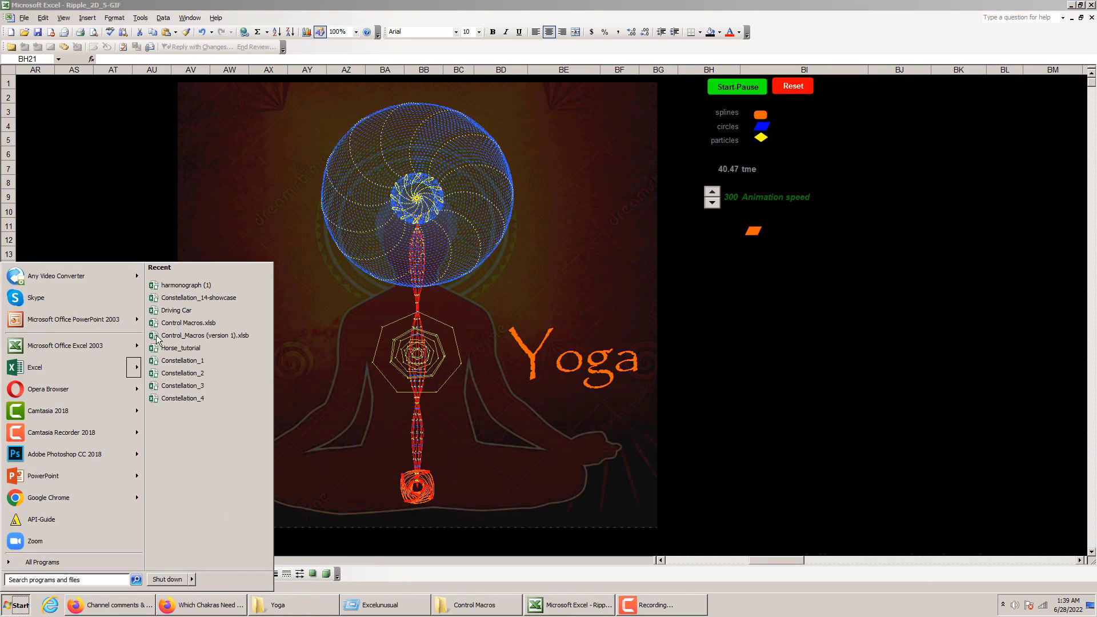
click(206, 305)
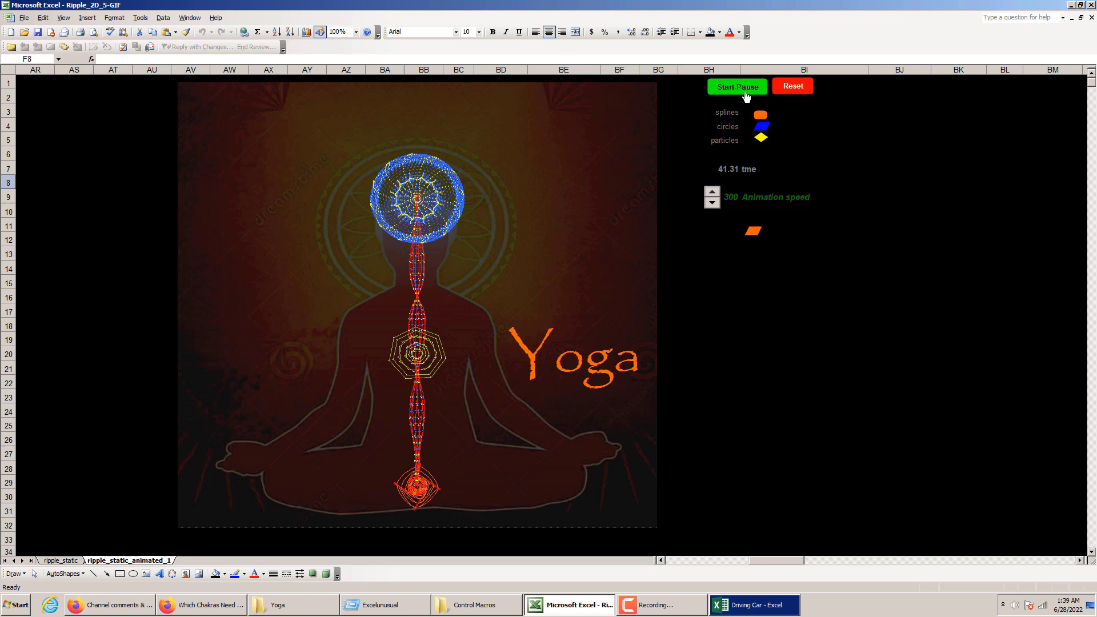
Step: Switch to the Driving Car workbook and lower the yellow car's Scale from 0.6 to 0.4
click(753, 605)
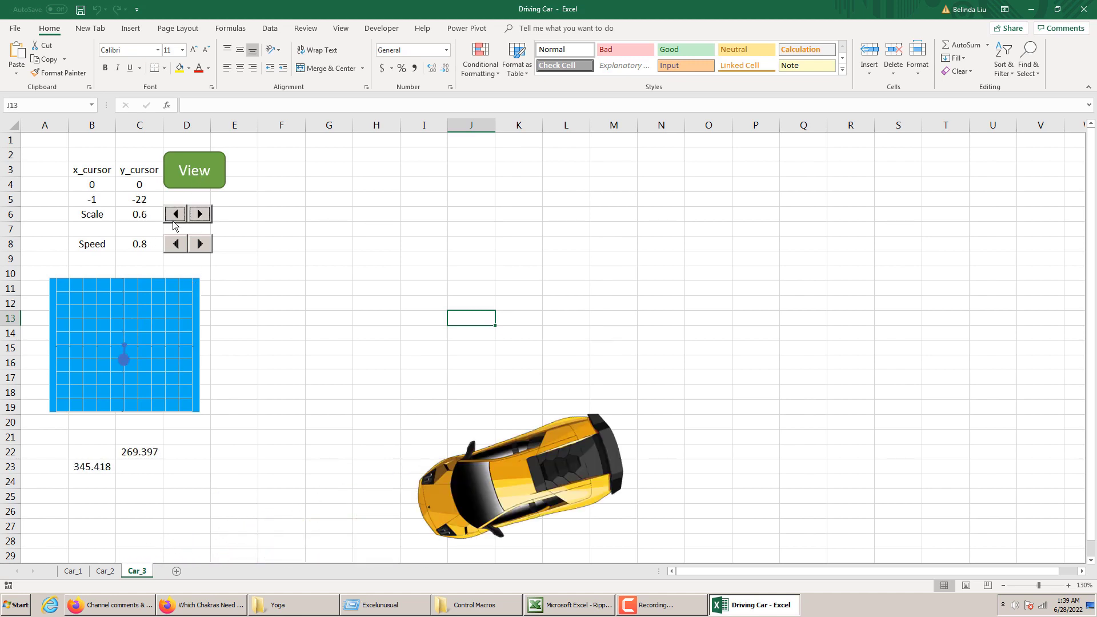
click(174, 220)
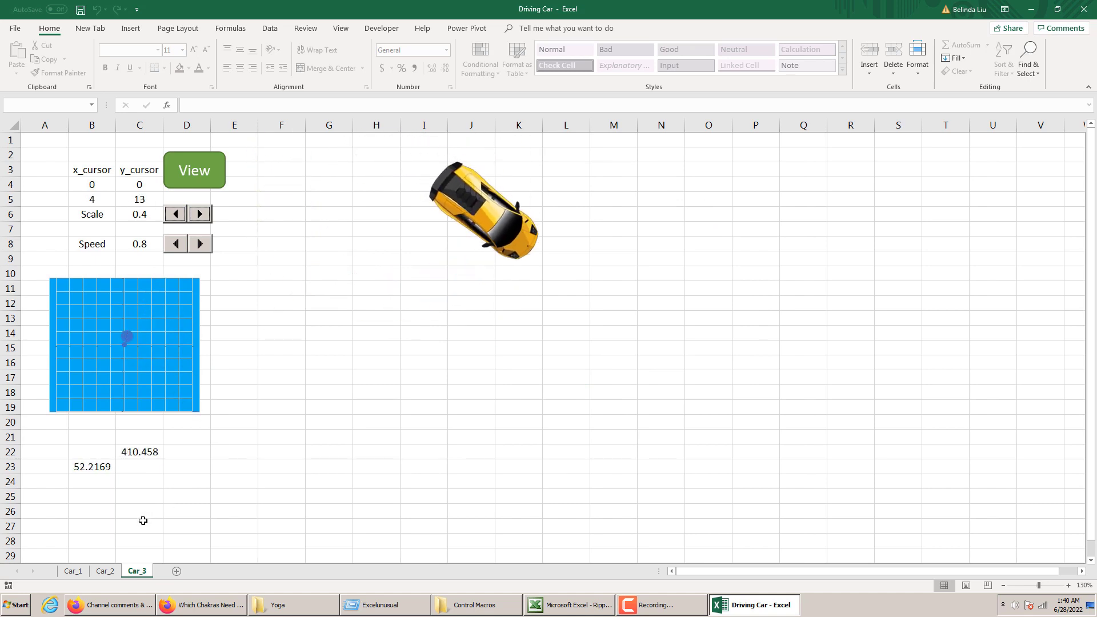
click(2, 609)
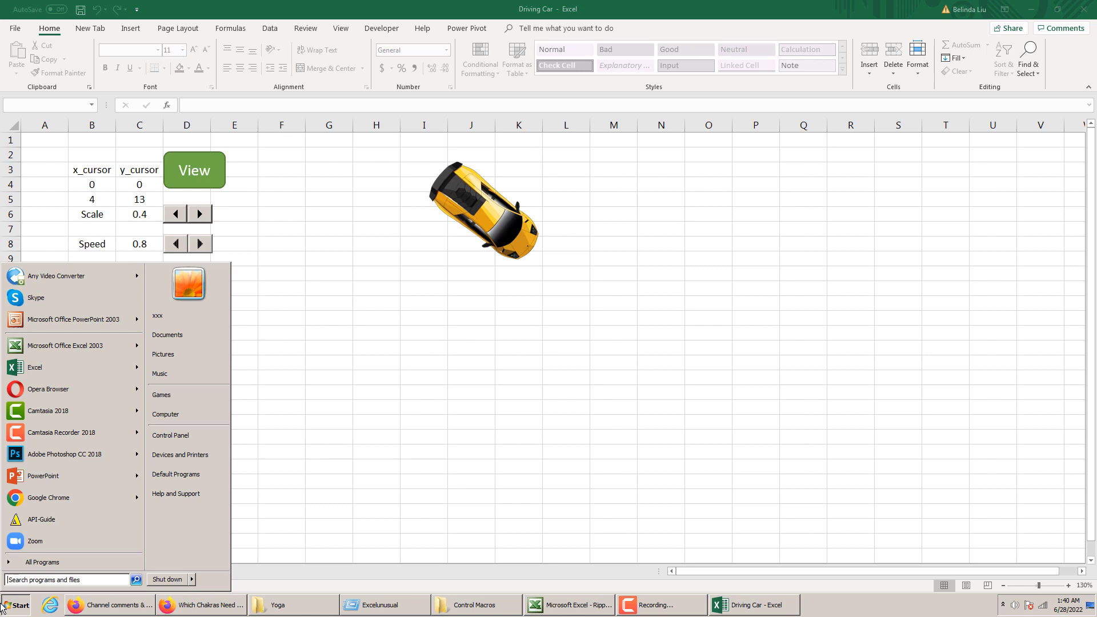
mouse_move(73, 318)
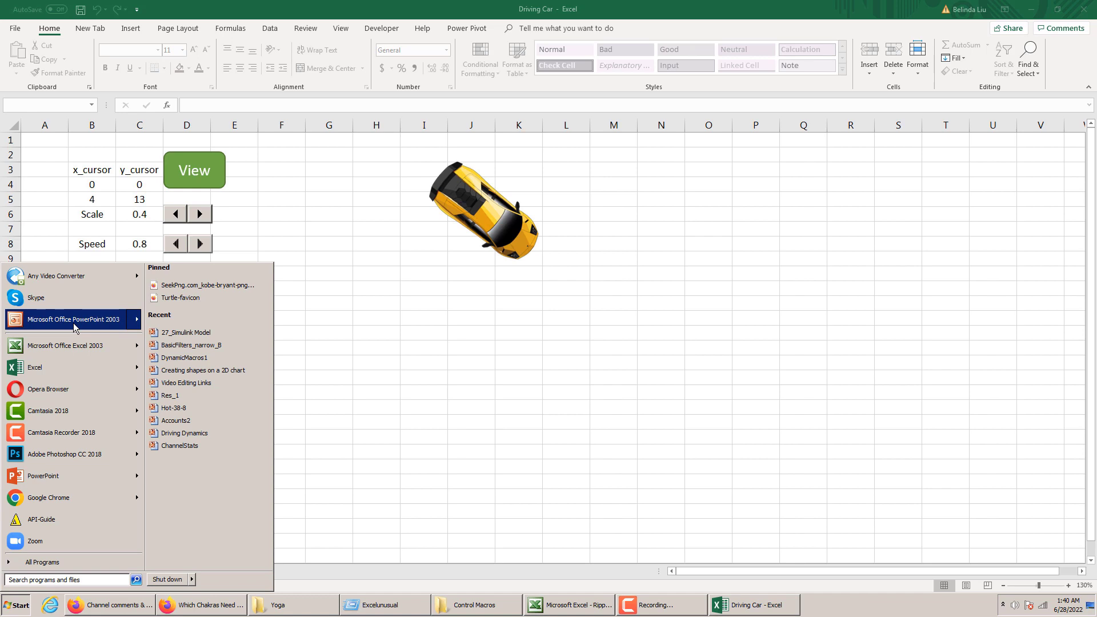
Step: Open the Driving Dynamics presentation, view slides 2–4 through Animation Attempts, then return to Excel
text(Driving)
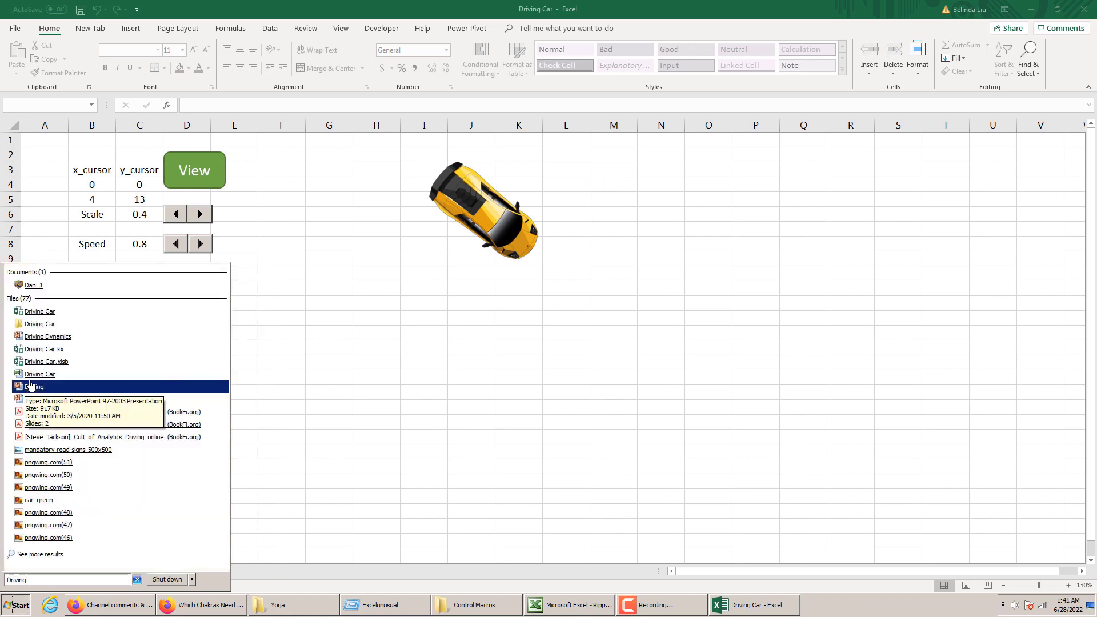
click(33, 341)
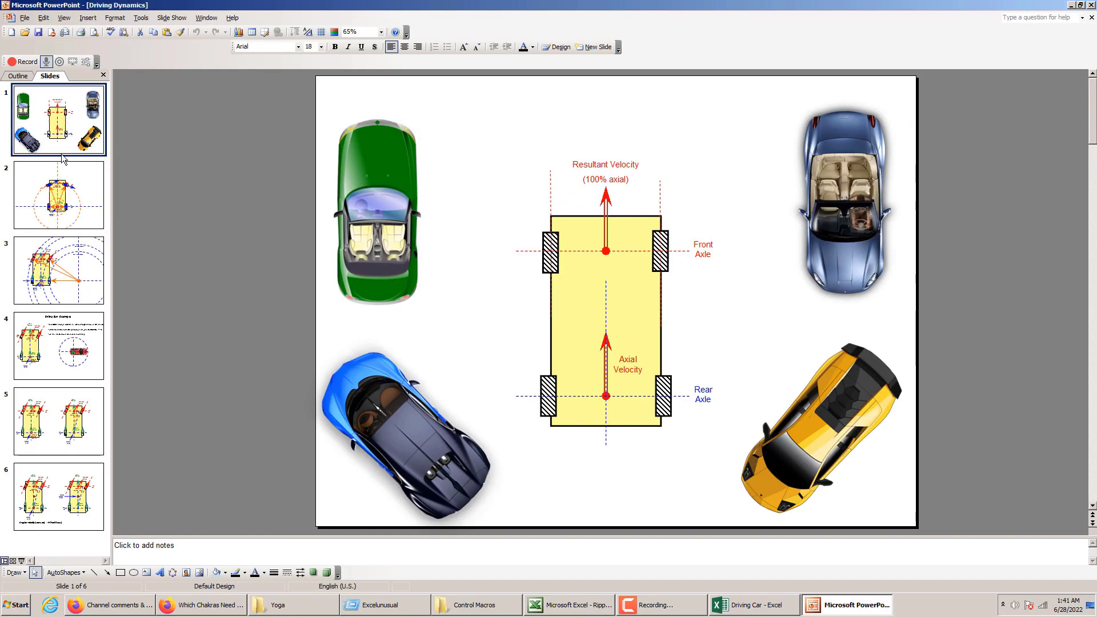
click(89, 205)
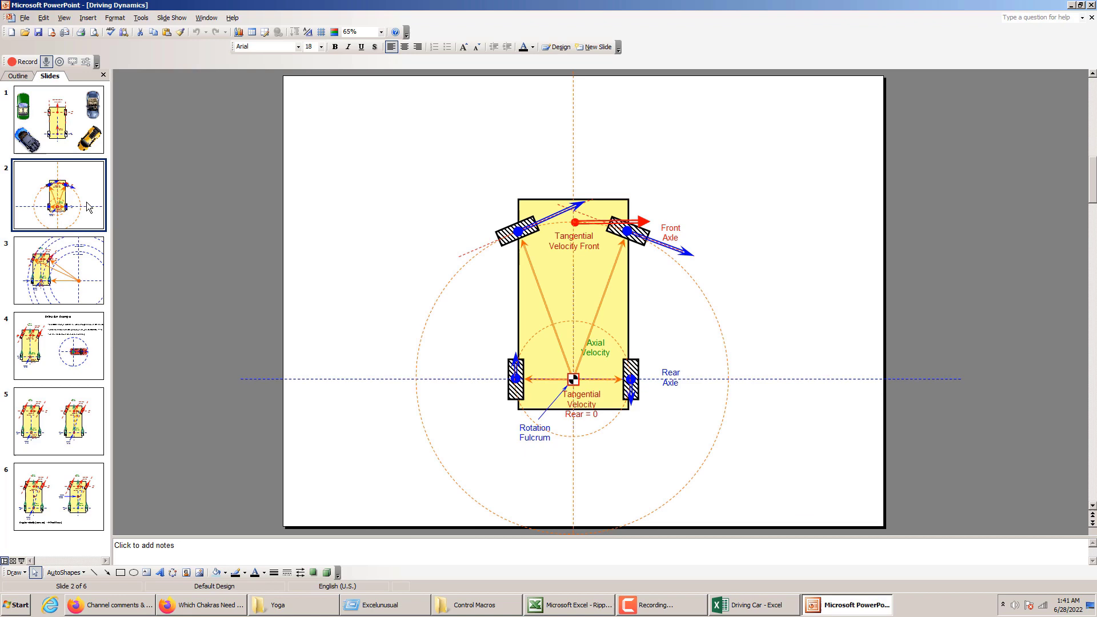
click(68, 286)
click(69, 341)
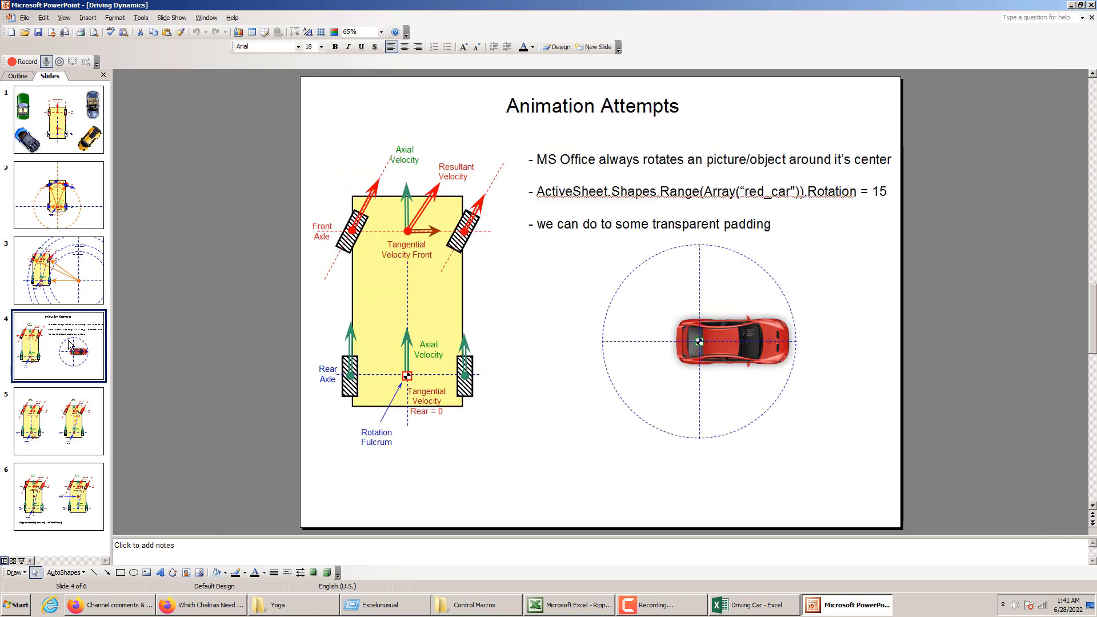
key(alt+Tab)
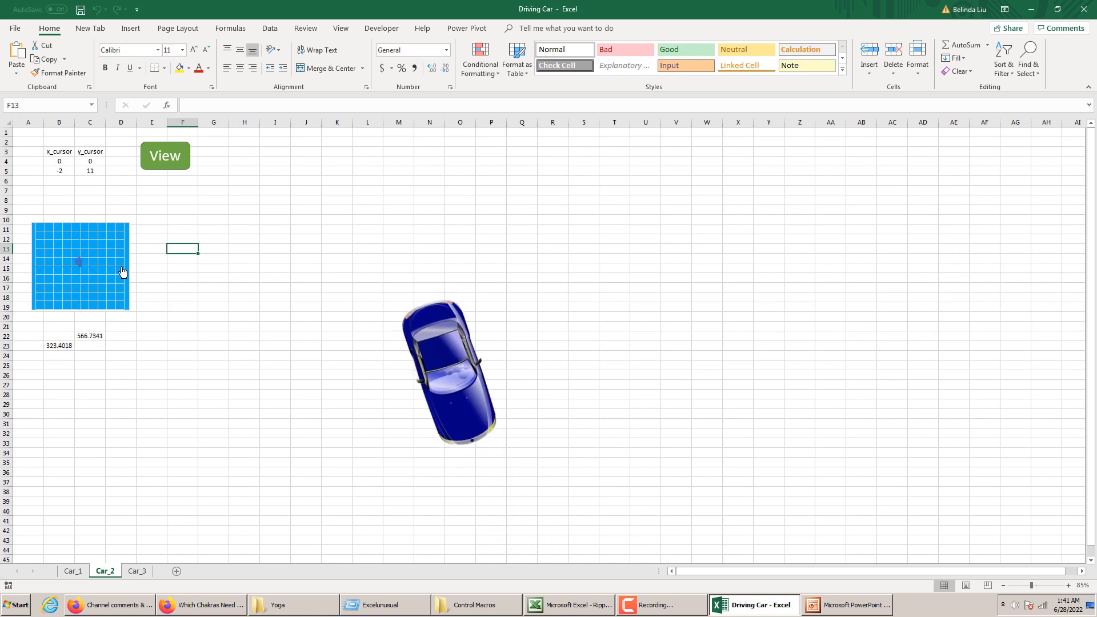
Step: Zoom out on the Driving Car workbook and switch to the Car_1 sheet
scroll(134, 267, down, 2)
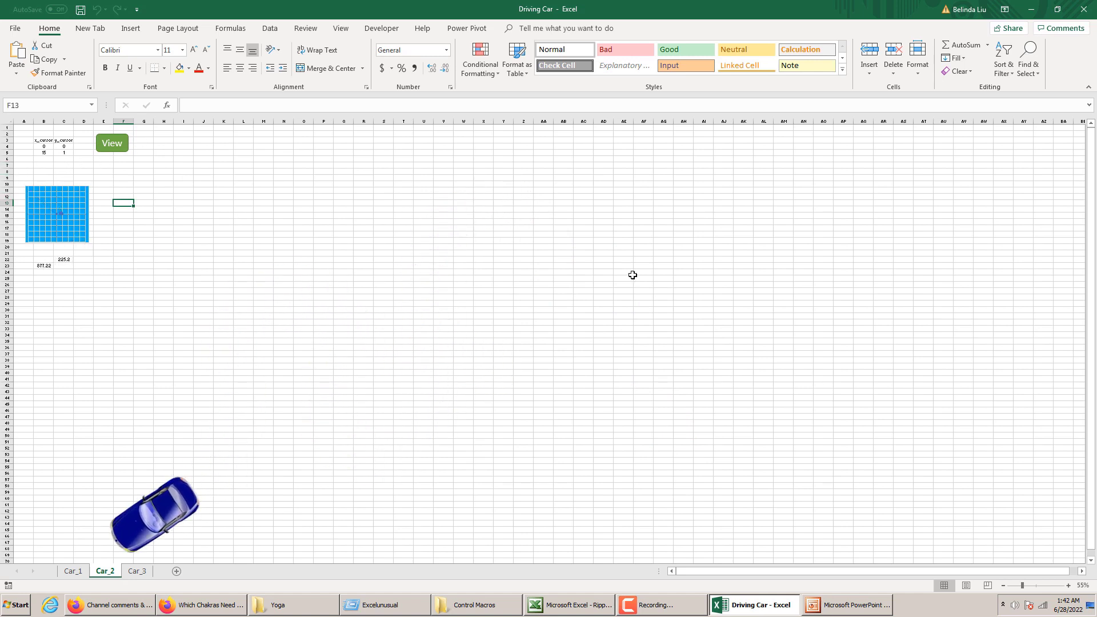
click(66, 572)
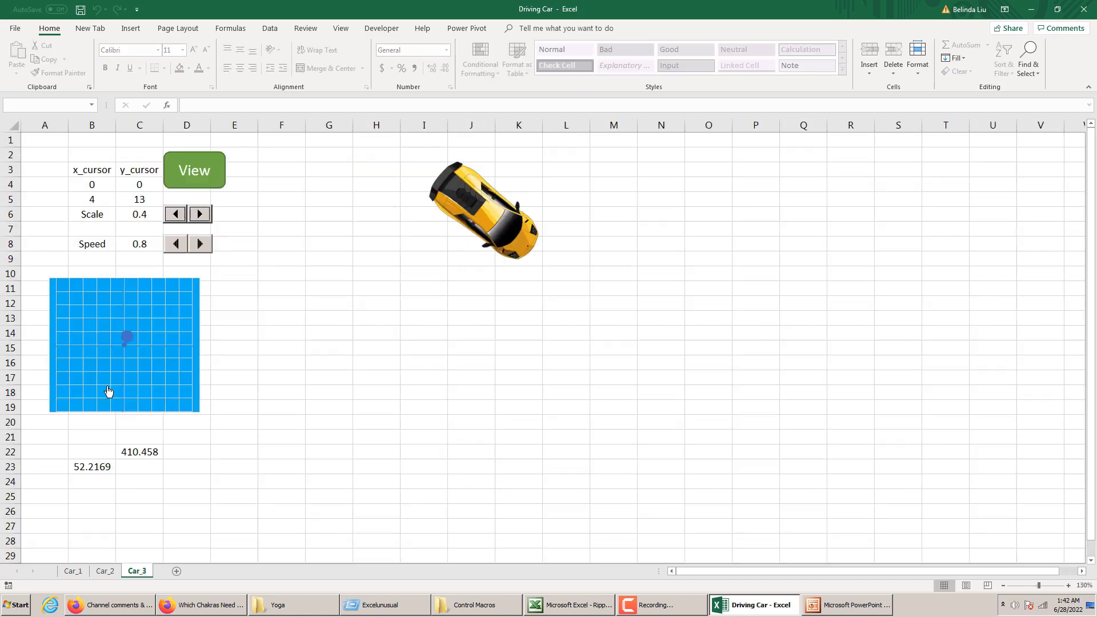
click(550, 606)
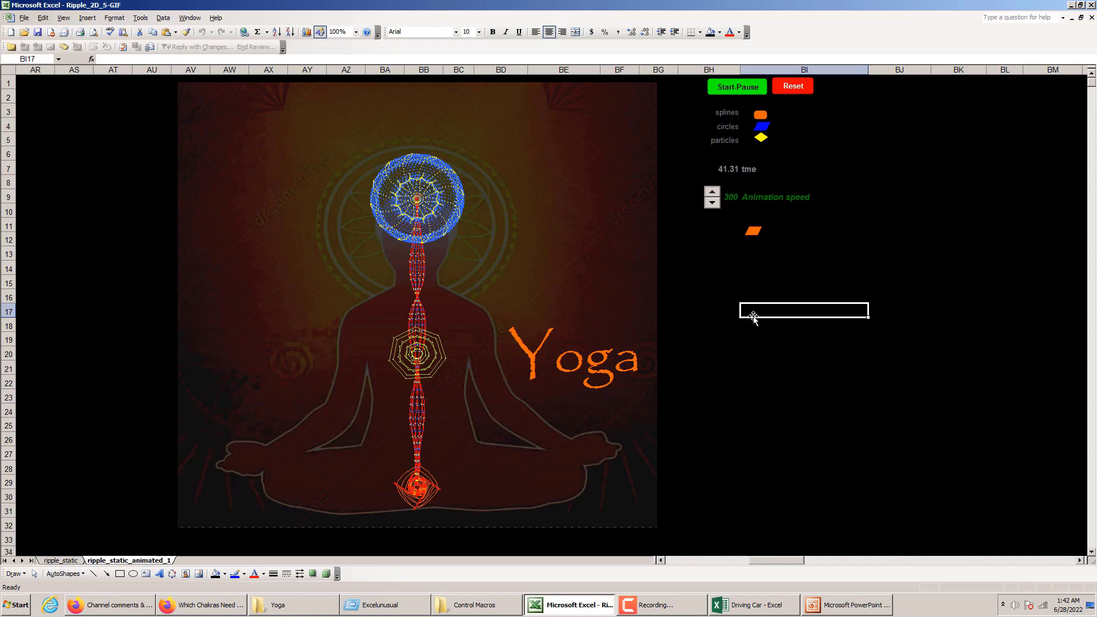